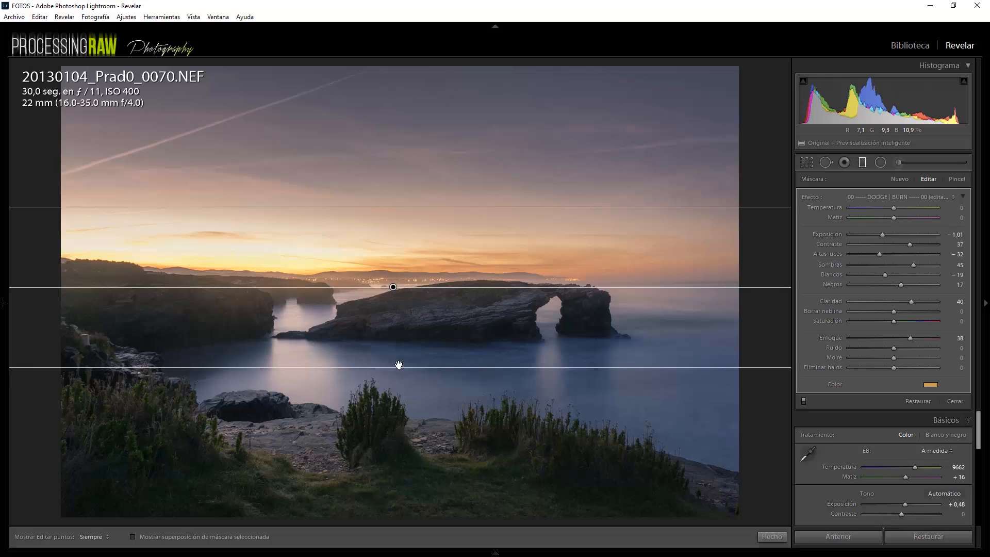
Draw a new graduated filter across the horizon, fading from the lower sky down to the water
mouse_move(399, 369)
left_mouse_down()
mouse_move(397, 453)
mouse_move(404, 343)
mouse_move(402, 453)
mouse_move(391, 391)
mouse_move(394, 468)
mouse_move(396, 355)
left_mouse_up()
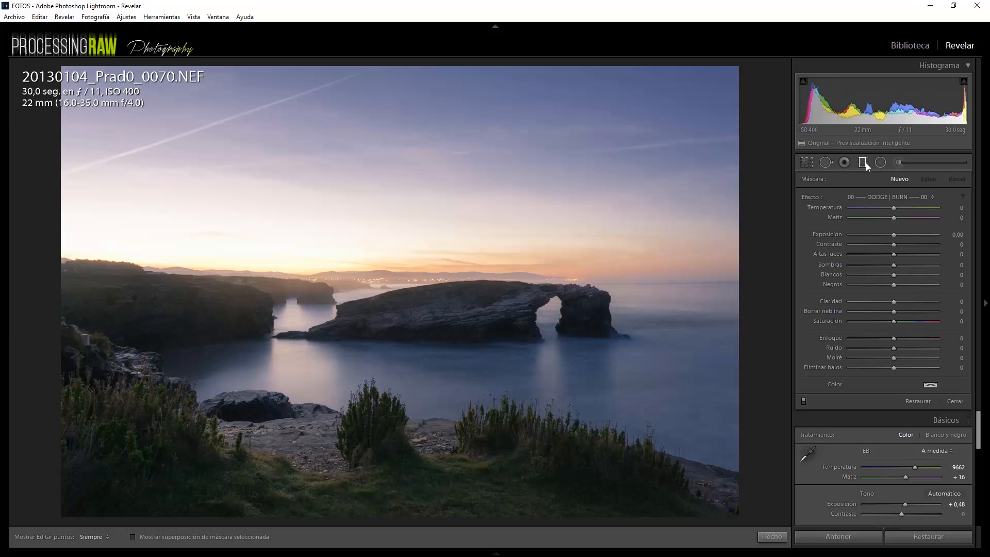
left_click(862, 162)
left_click(862, 161)
left_click_drag(387, 244, 387, 345)
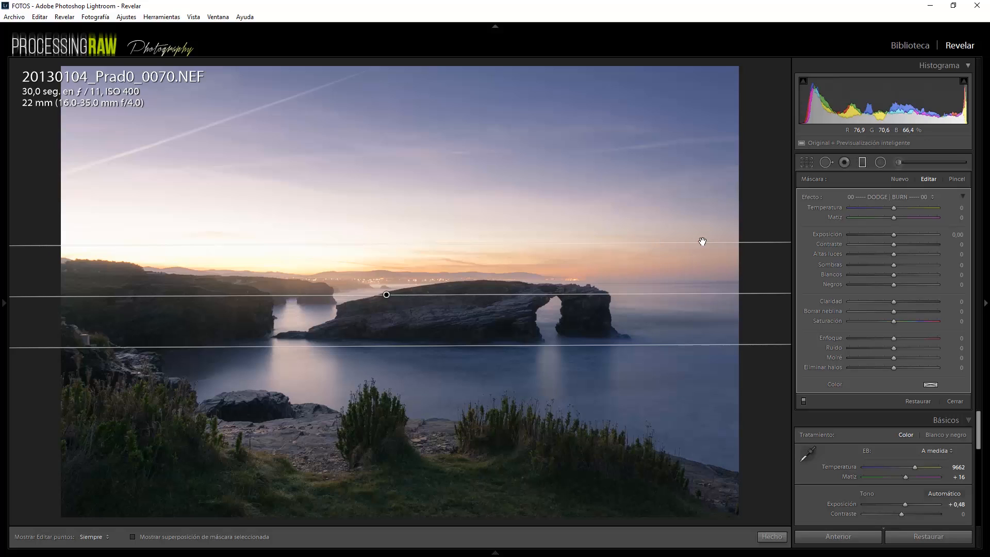
Try exposure values of −1.24, −1.05 and 4.00 on the horizon graduated filter
left_click_drag(892, 234, 879, 236)
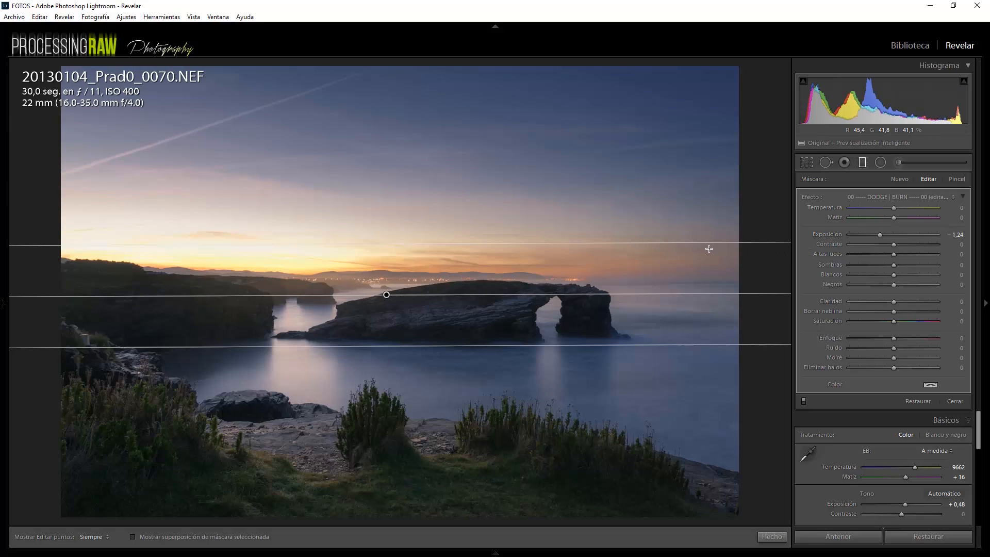
left_click(869, 247)
left_click(882, 235)
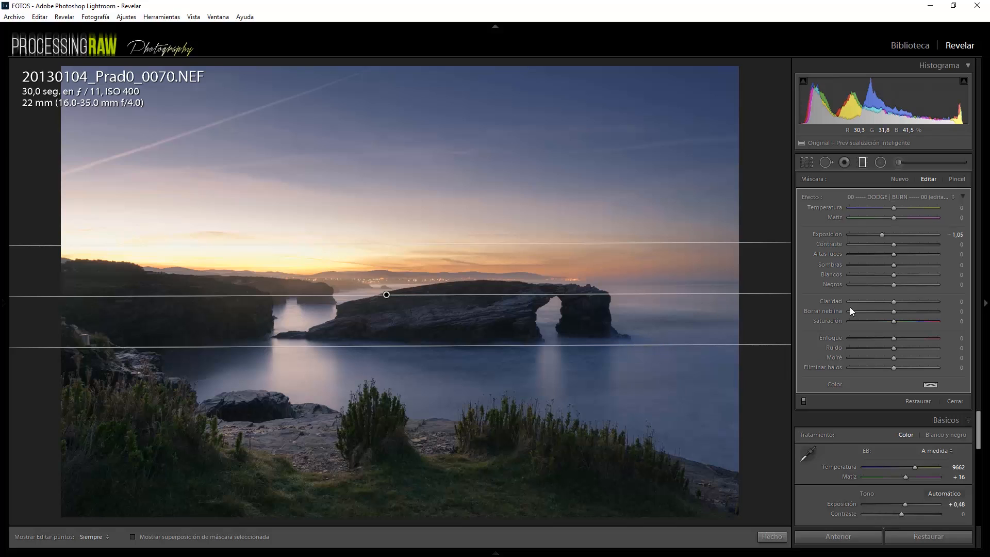
left_click_drag(882, 234, 938, 235)
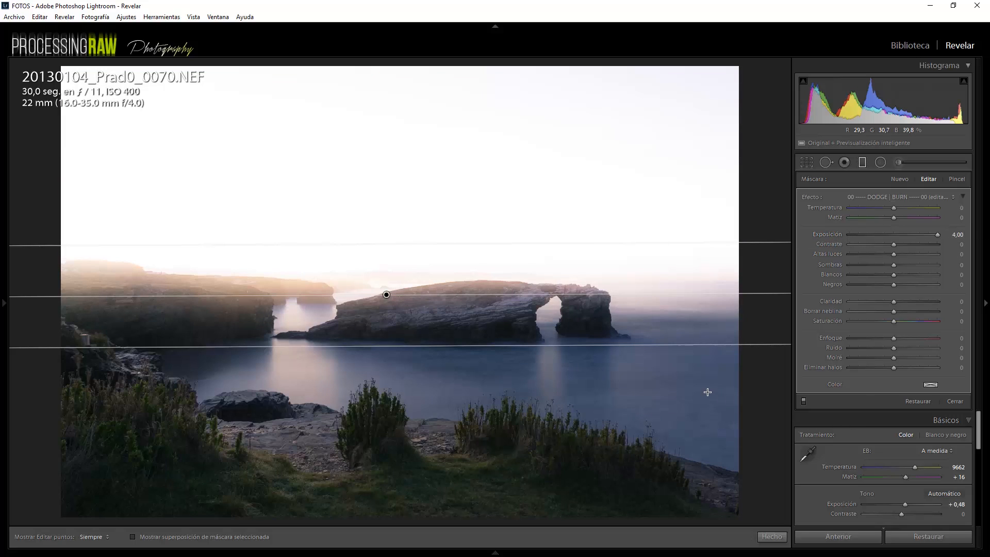
Try a wider transition on the horizon filter, reposition it, and set its exposure to −0.63
left_click_drag(424, 347, 419, 470)
left_click_drag(387, 357, 390, 309)
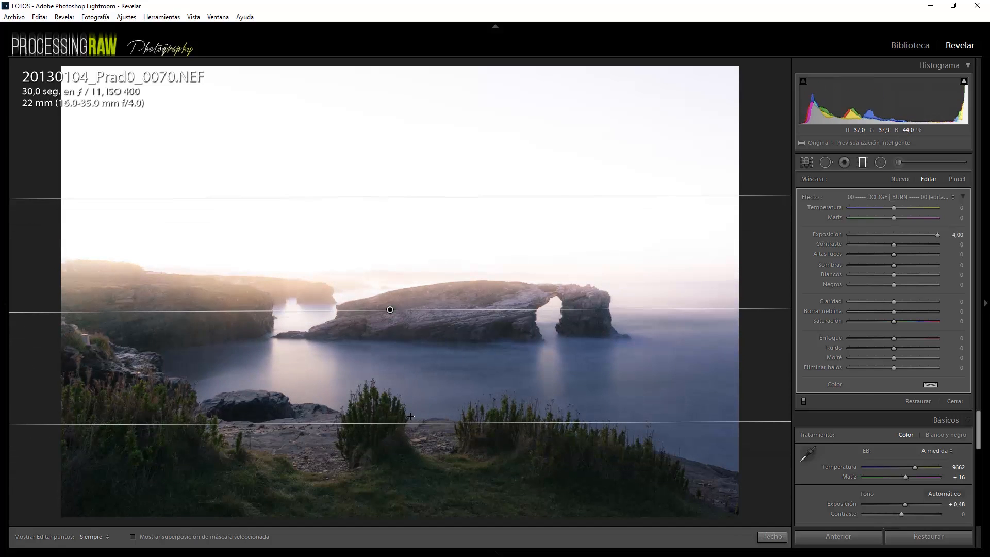
left_click(890, 234)
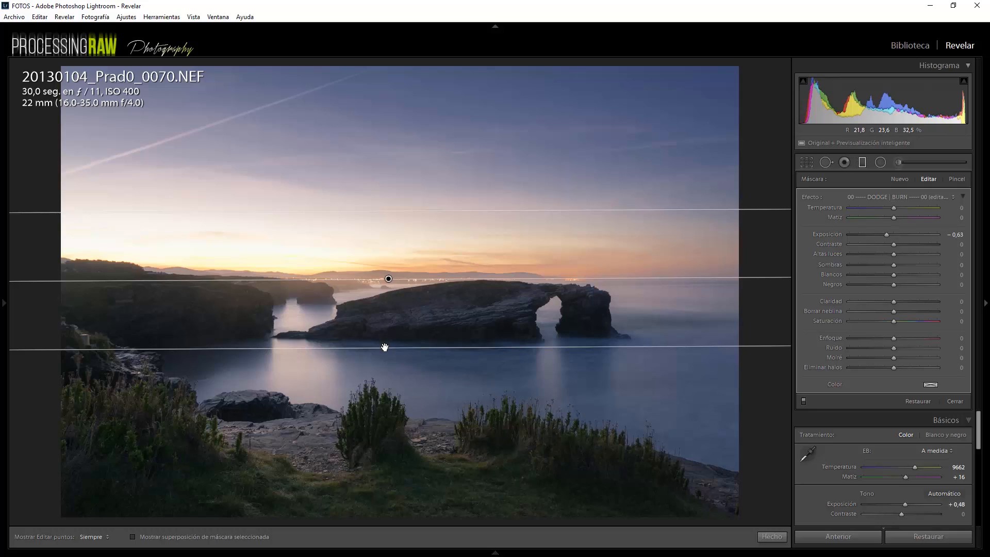
Stretch the filter's transition from the top of the sky to the foreground grass, centre it on the horizon and preview it at −4.00 exposure
left_click_drag(385, 347, 384, 498)
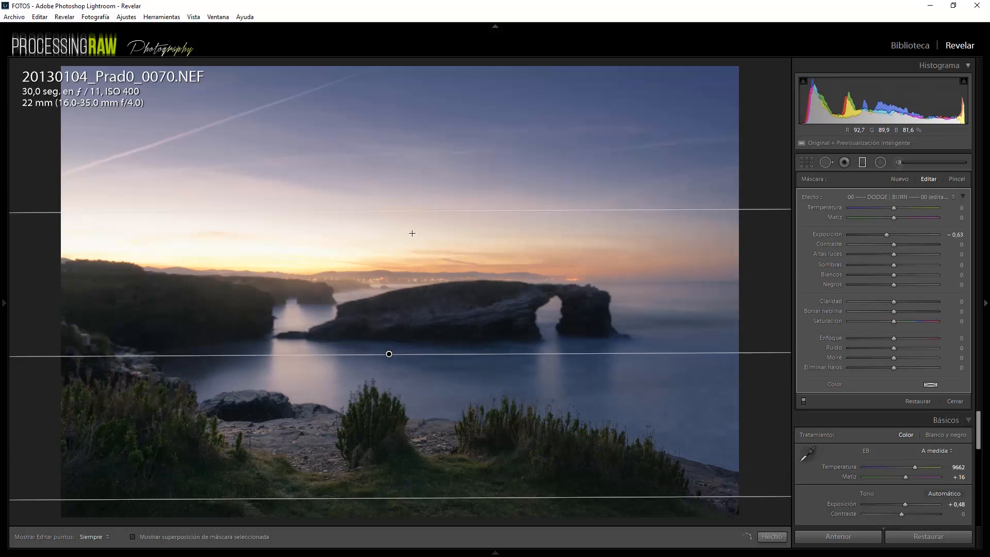
left_click_drag(402, 212, 410, 73)
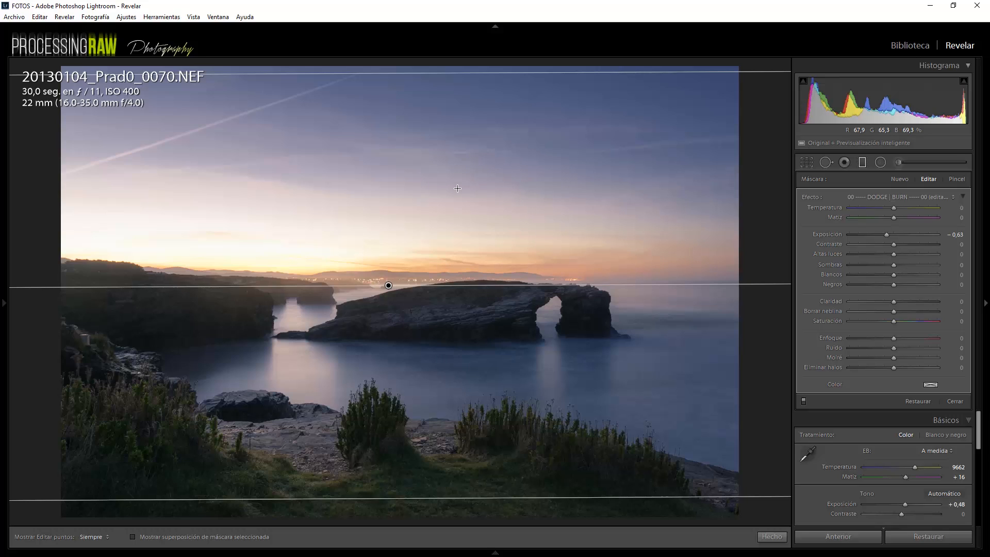
left_click_drag(390, 285, 389, 276)
left_click_drag(884, 234, 954, 230)
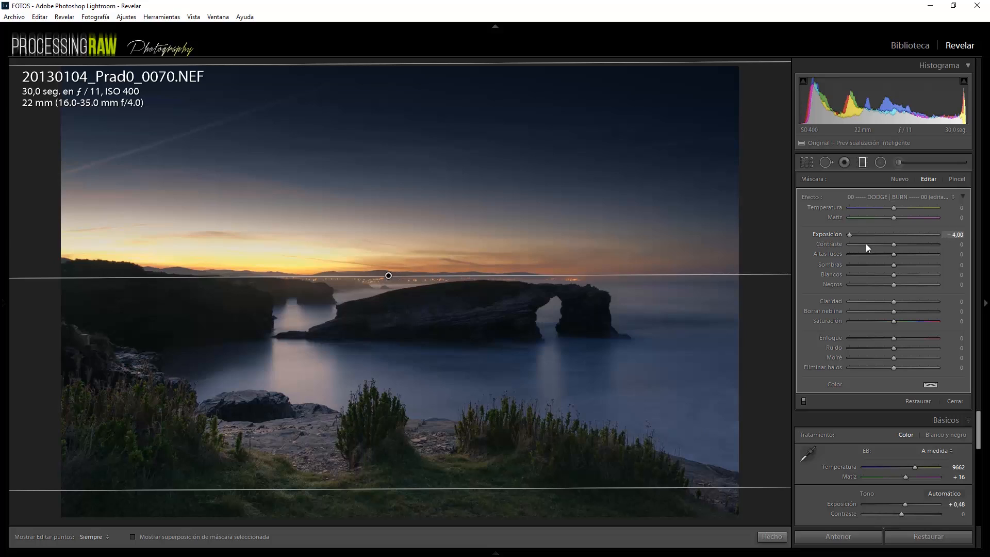
left_click_drag(865, 243, 887, 243)
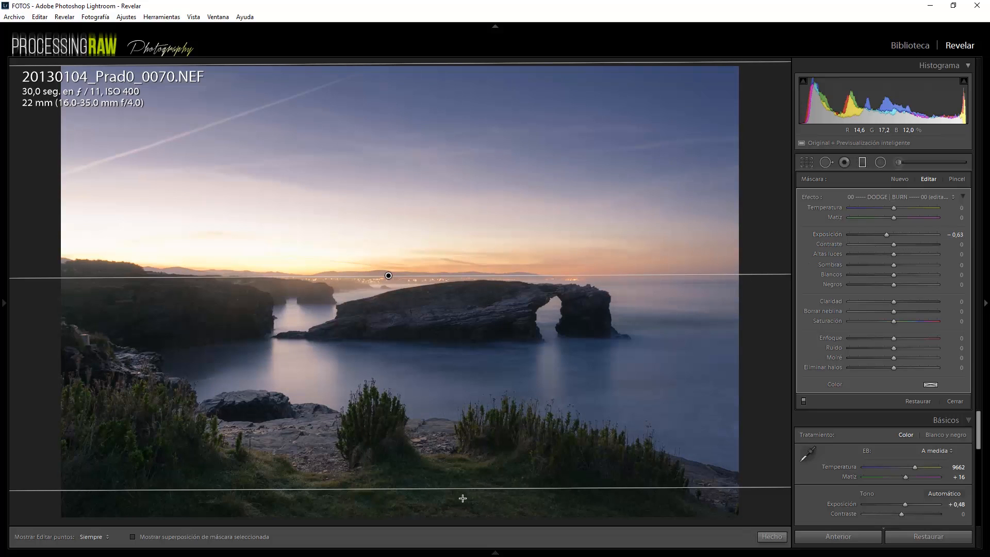
Narrow the filter to a thin, slightly tilted transition band in the upper sky and set its exposure to −4.00
left_click_drag(463, 488, 458, 155)
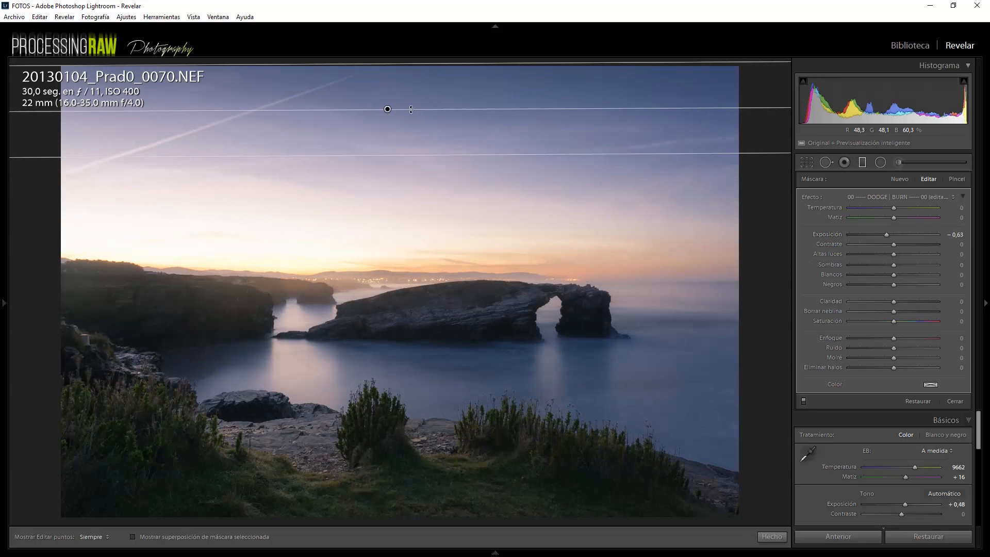
left_click_drag(389, 110, 407, 144)
left_click_drag(887, 234, 829, 241)
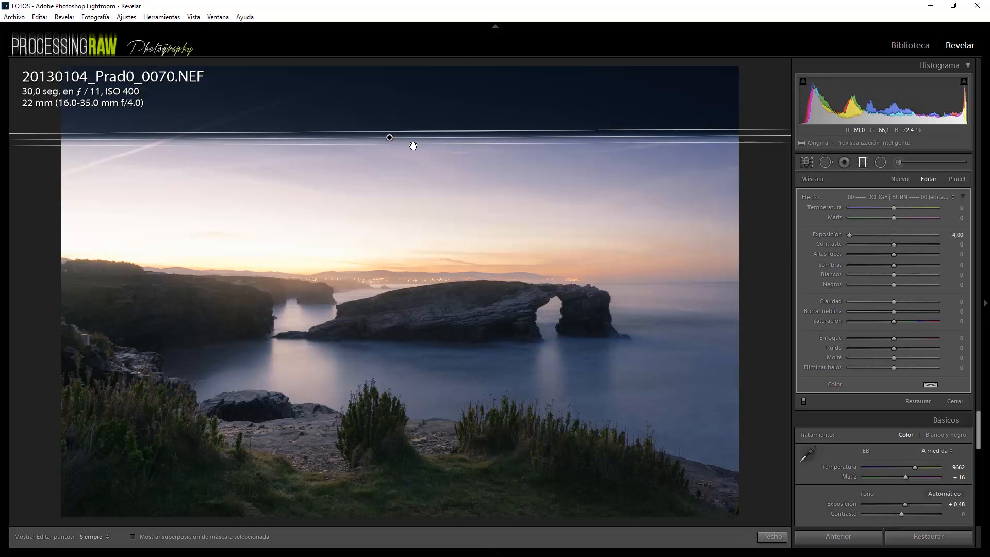
left_click_drag(410, 154, 450, 140)
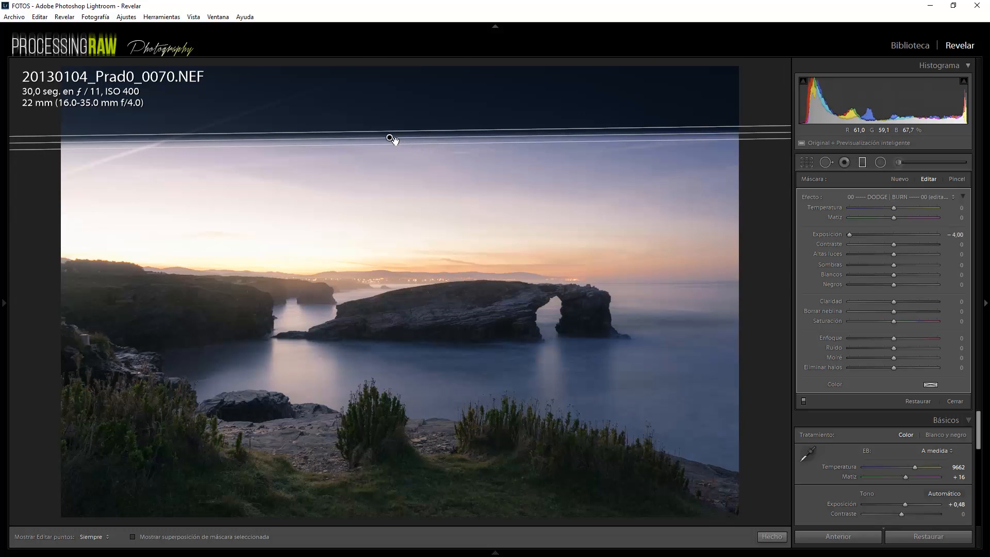
Move the graduated filter down to the horizon, widen its transition and adjust its tilt
left_click_drag(389, 137, 391, 279)
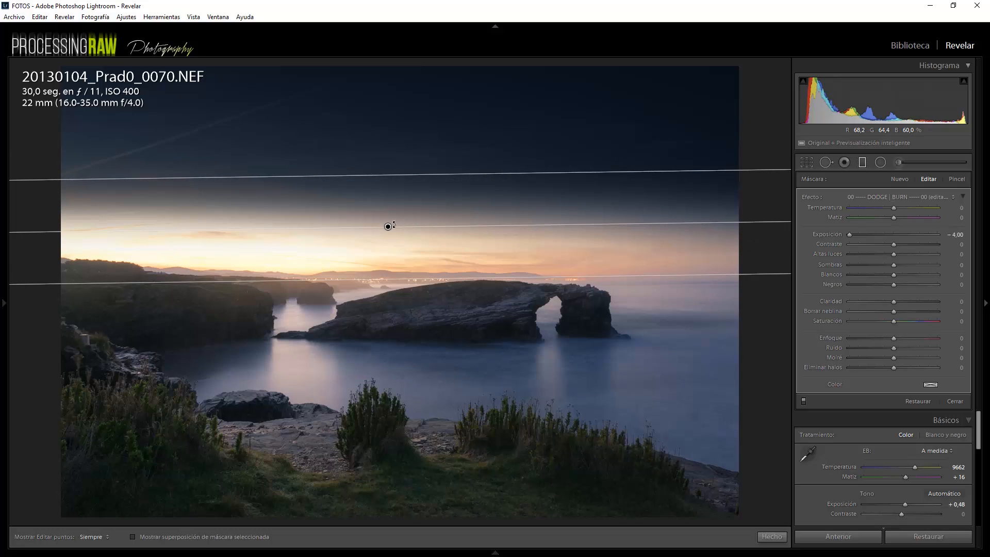
left_click_drag(397, 225, 408, 226)
left_click_drag(404, 177, 406, 115)
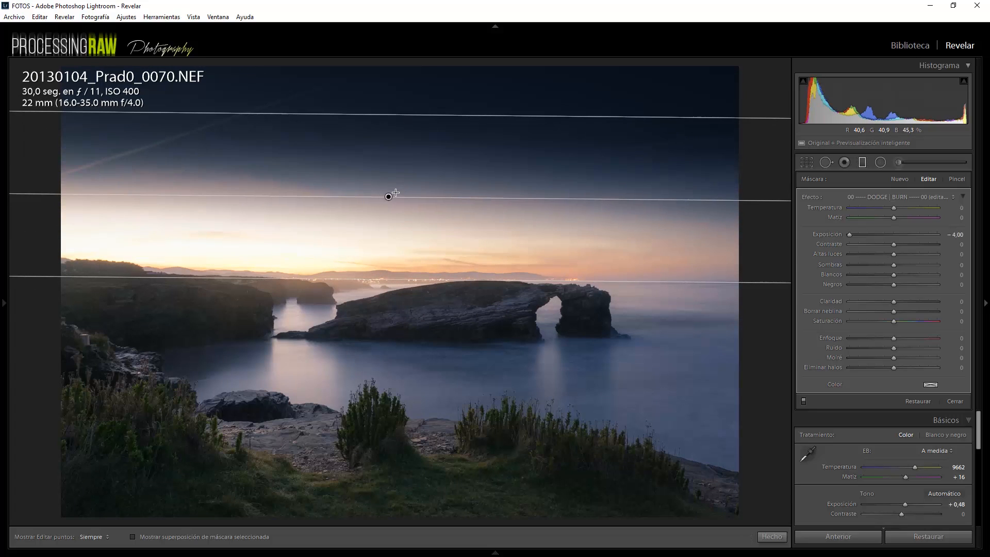
left_click_drag(390, 196, 383, 272)
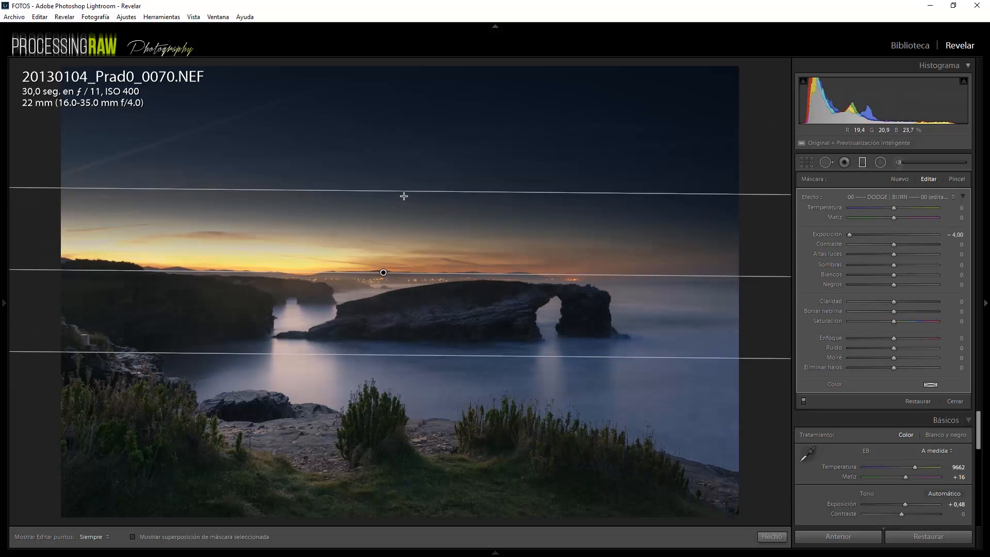
left_click_drag(400, 269, 429, 271)
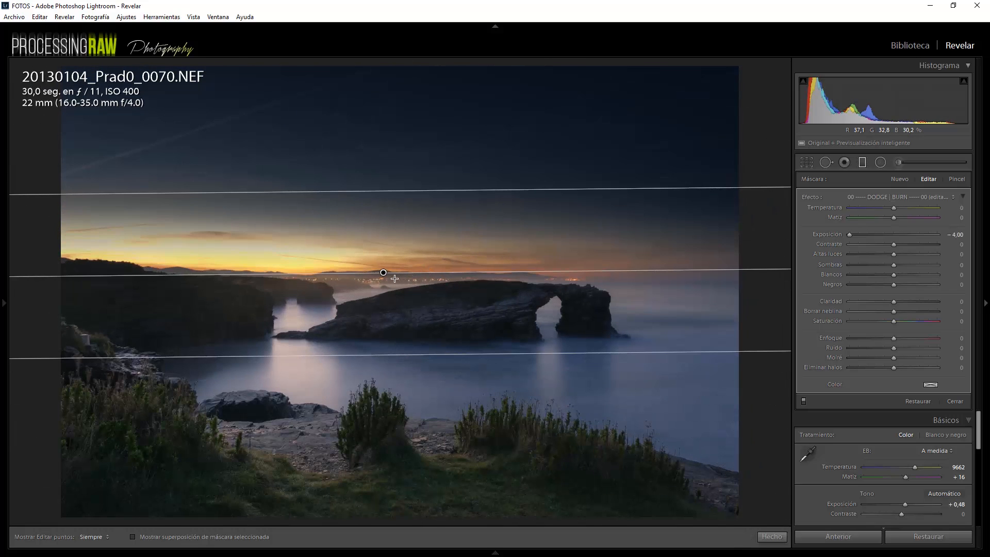
Extend the filter's outer edges up to the upper sky and down to the foreground grass
left_click_drag(381, 190, 384, 127)
left_click_drag(393, 353, 398, 491)
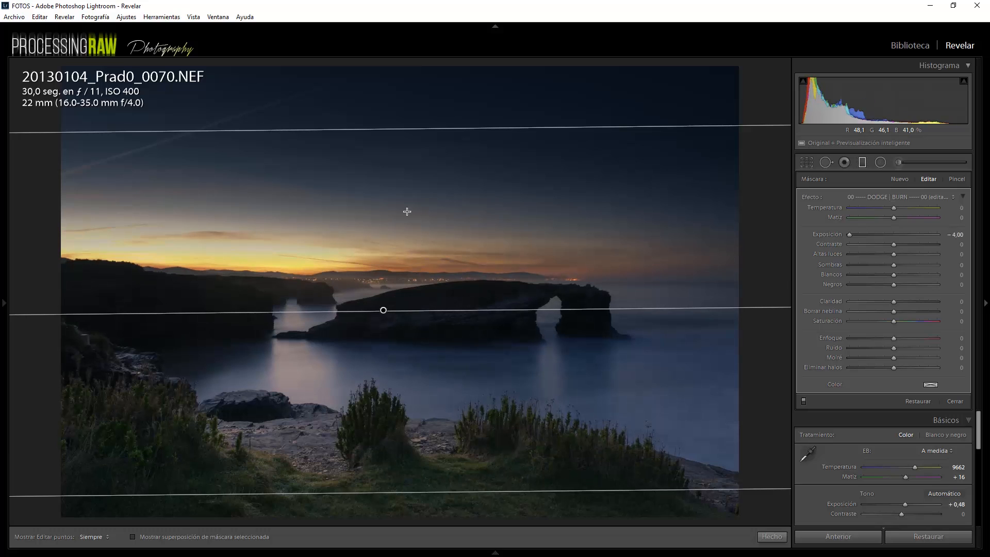
left_click_drag(388, 127, 400, 98)
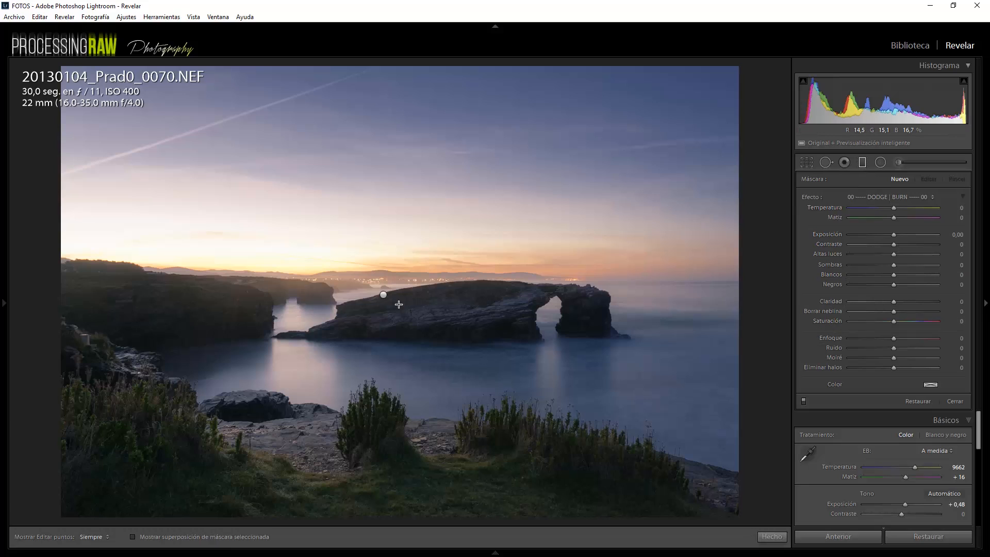
Reselect the horizon filter, reset its effect settings, set exposure to −0.91 and highlights to −4, and adjust clarity
left_click(383, 294)
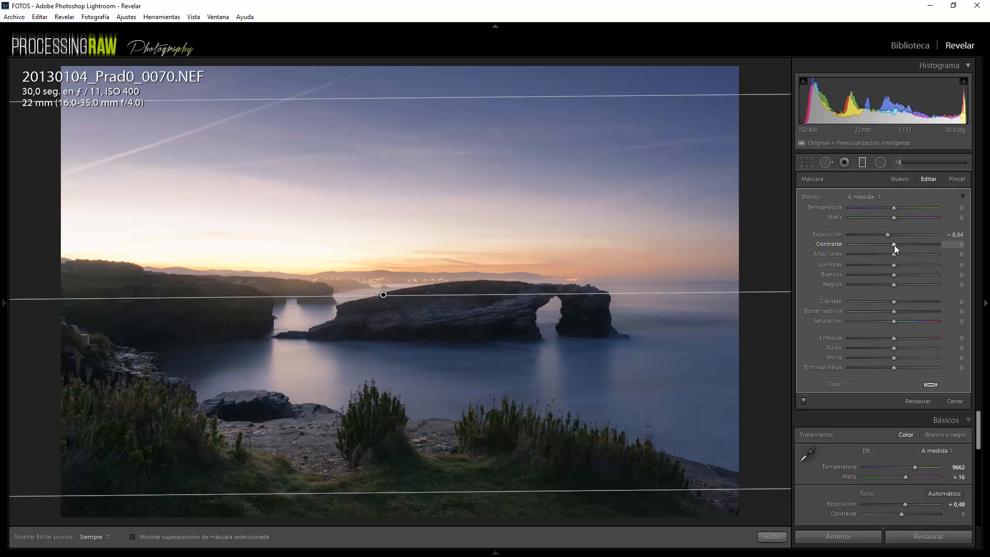
double_click(812, 197)
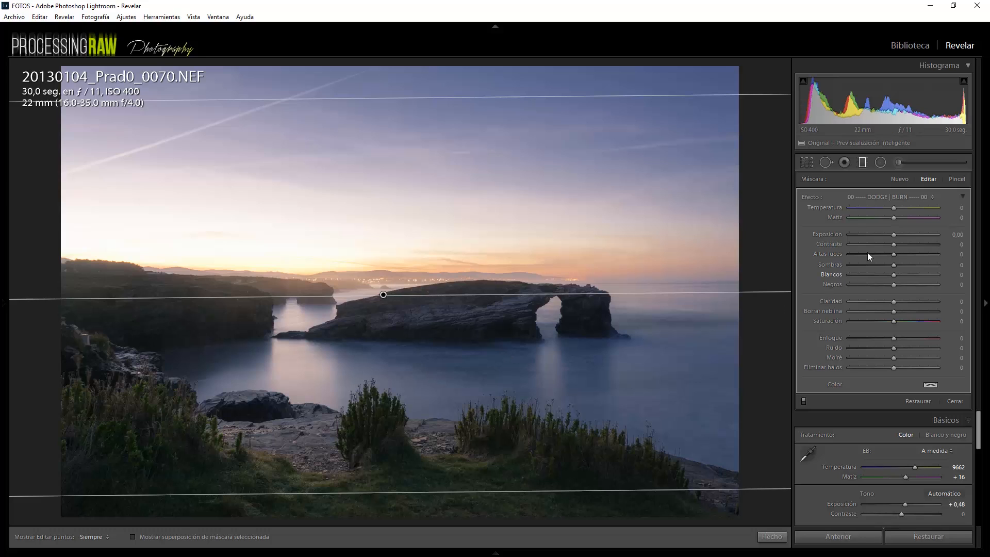
left_click_drag(893, 235, 881, 240)
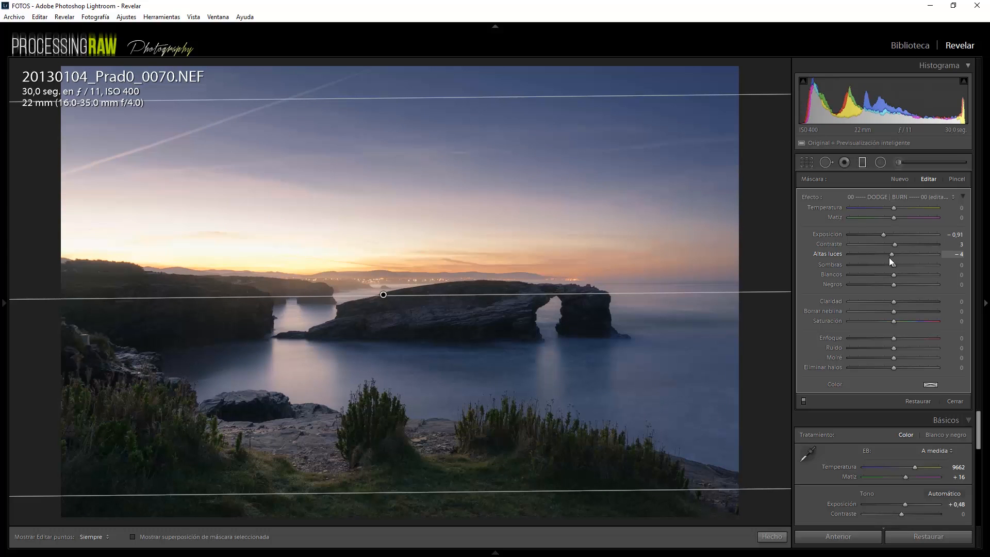
left_click_drag(889, 258, 890, 258)
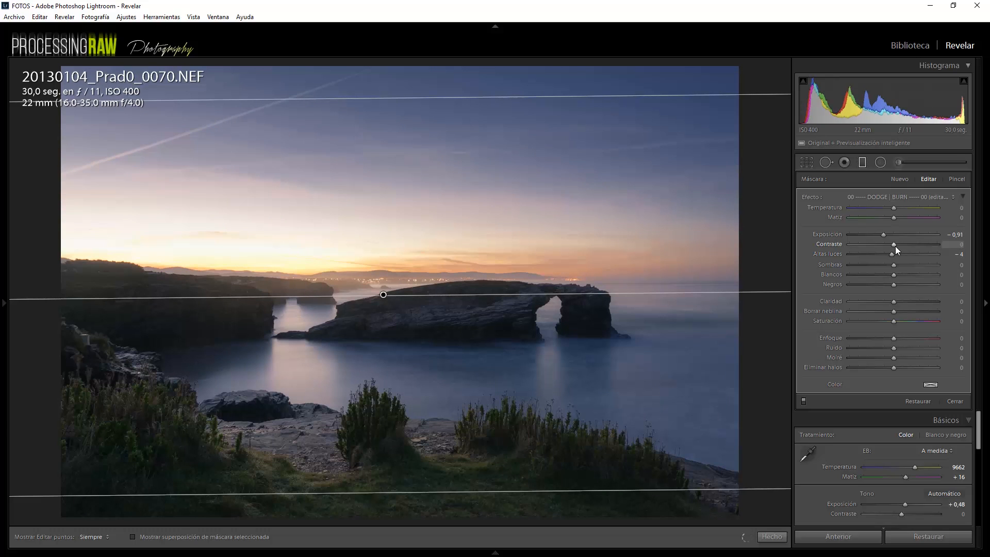
mouse_move(886, 260)
left_mouse_down()
mouse_move(877, 263)
mouse_move(896, 263)
mouse_move(896, 244)
left_mouse_up()
mouse_move(891, 304)
left_mouse_down()
mouse_move(877, 304)
mouse_move(886, 303)
left_mouse_up()
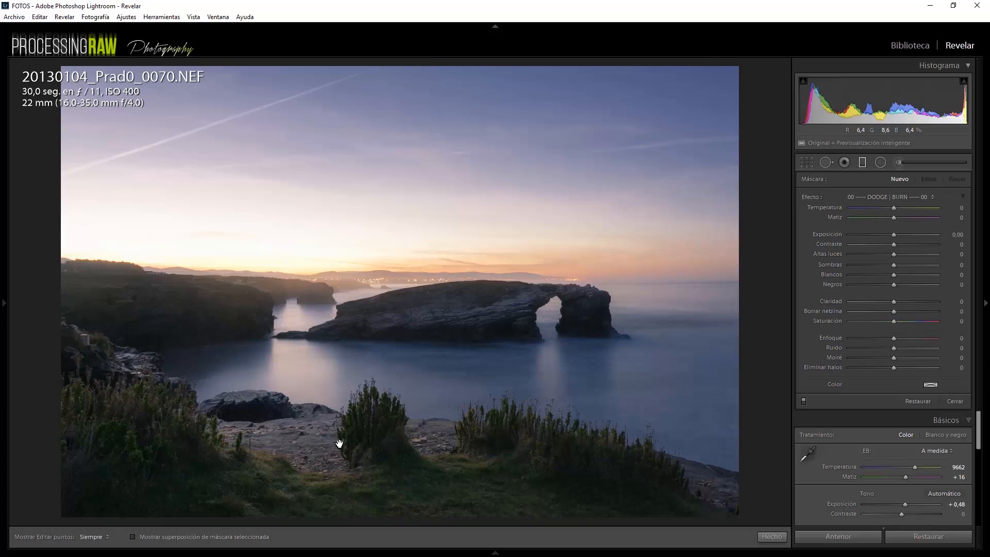
Add a diagonal graduated filter over the foreground vegetation with exposure −0.35, contrast 10, clarity 31, dehaze 12 and sharpness 11
left_click_drag(339, 442, 349, 389)
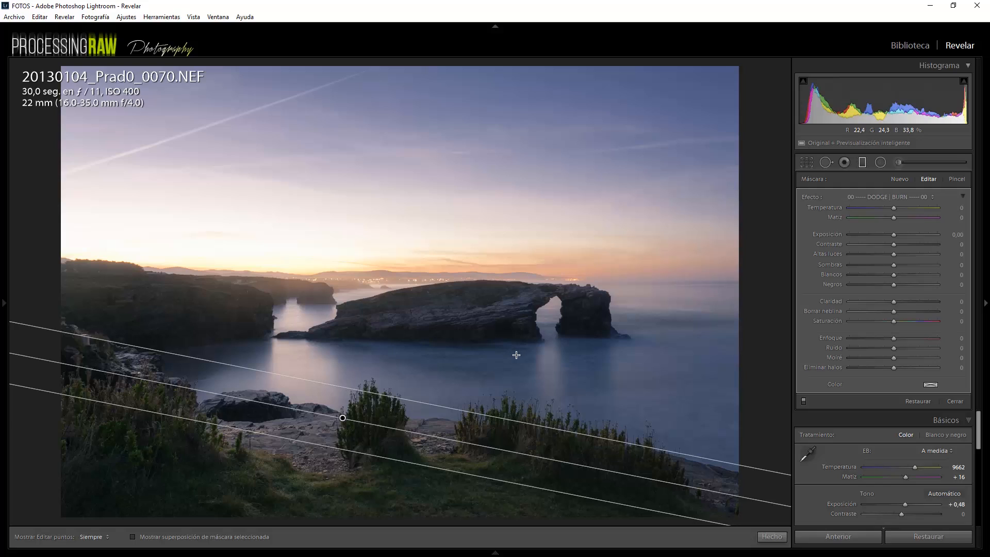
left_click_drag(892, 236, 896, 246)
mouse_move(893, 302)
left_mouse_down()
mouse_move(903, 305)
mouse_move(898, 311)
left_mouse_up()
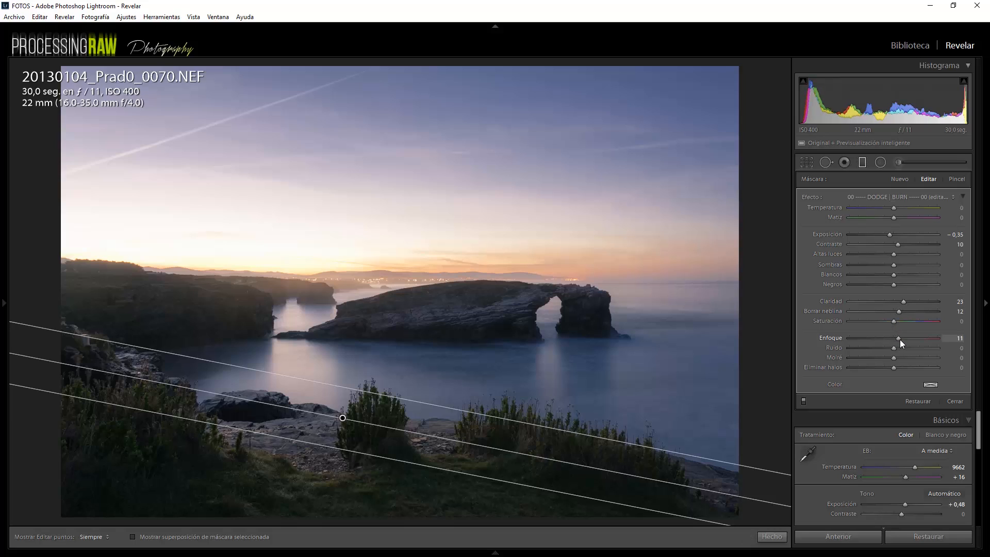
left_click_drag(903, 301, 906, 302)
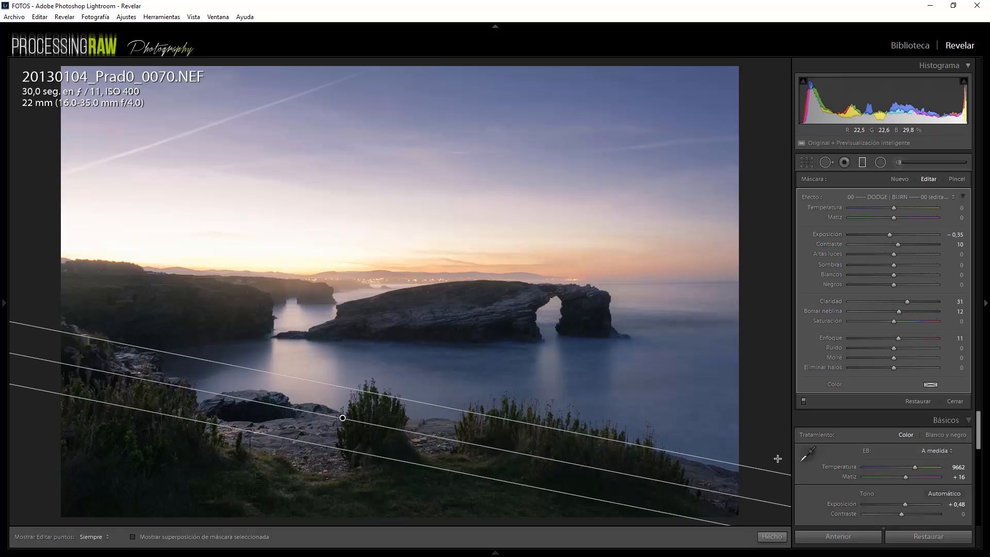
Switch the graduated filter effect off and on repeatedly to compare the foreground before and after
left_click(804, 400)
left_click(803, 401)
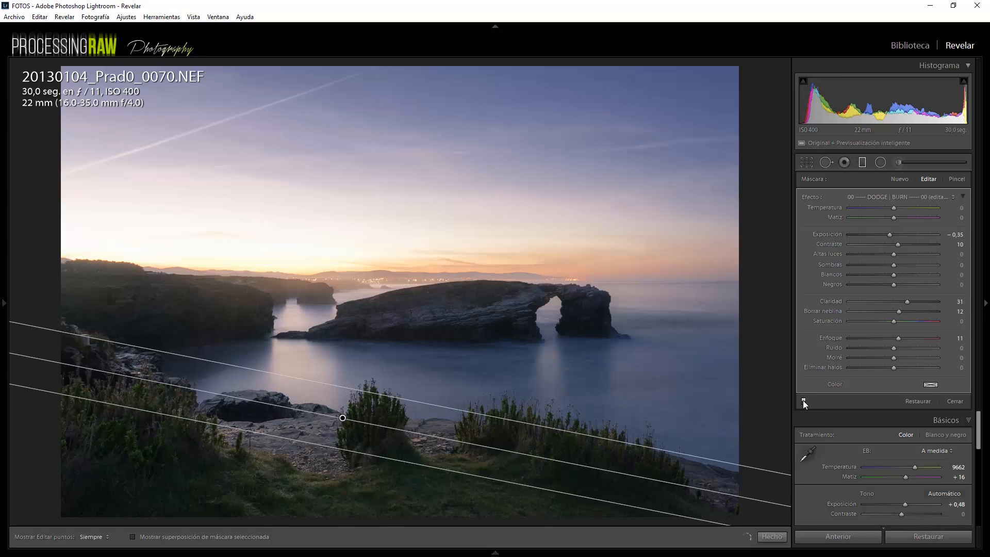
left_click(803, 400)
left_click(802, 400)
left_click(802, 400)
left_click(801, 401)
left_click(801, 401)
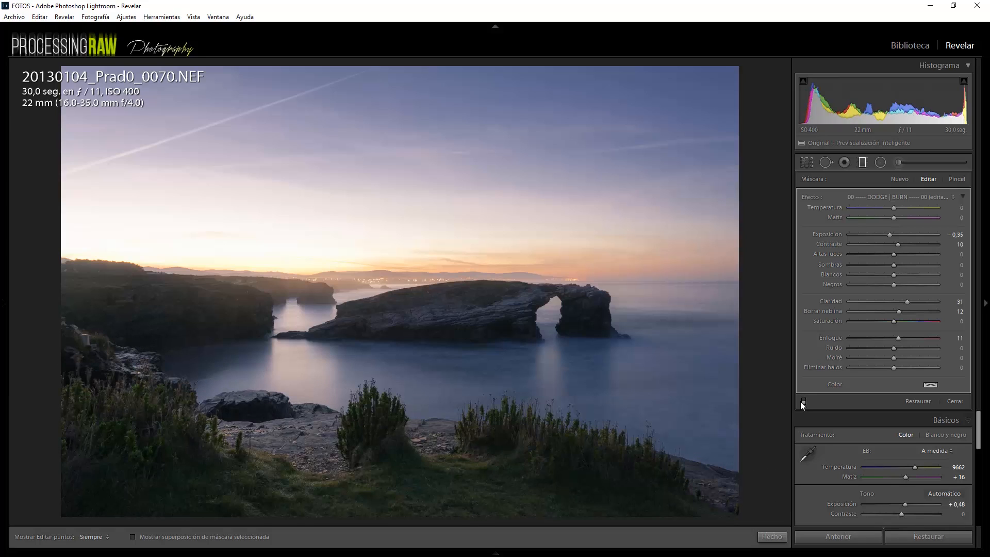
left_click(801, 400)
left_click(803, 402)
Add a second graduated filter across the horizon with reset effects, exposure 0.12, contrast 13, clarity −54, dehaze −3 and sharpness −29
left_click_drag(446, 259, 446, 307)
double_click(808, 196)
left_click_drag(893, 244, 899, 244)
left_click_drag(892, 301, 880, 340)
left_click_drag(894, 234, 896, 235)
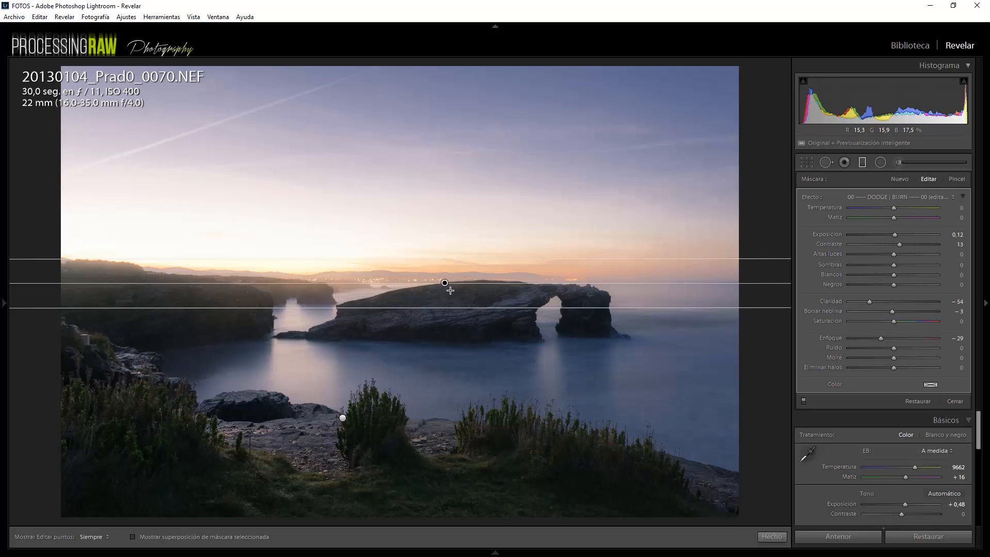
Move the horizon filter slightly lower and extend its upper transition edge a little into the sky
left_click_drag(447, 283, 448, 291)
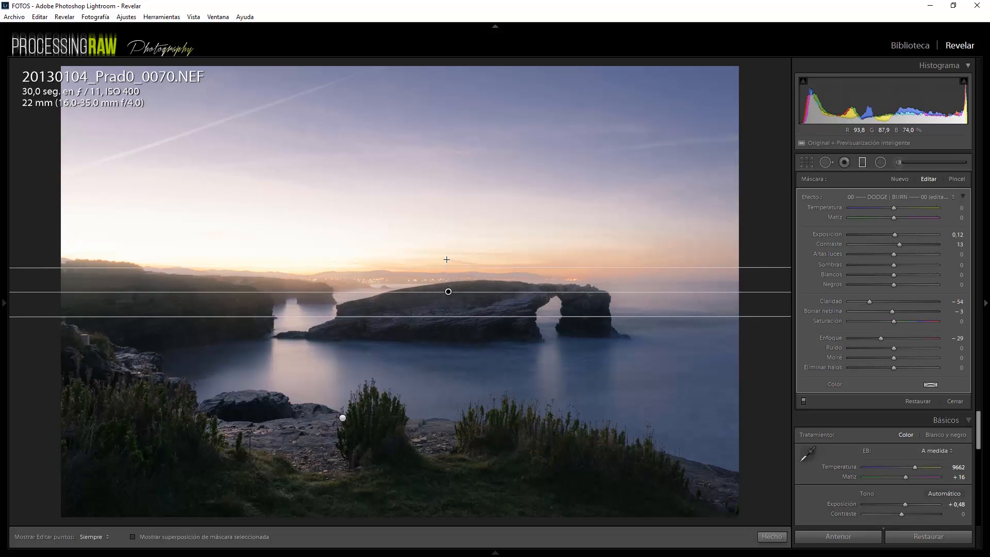
left_click_drag(445, 265, 445, 261)
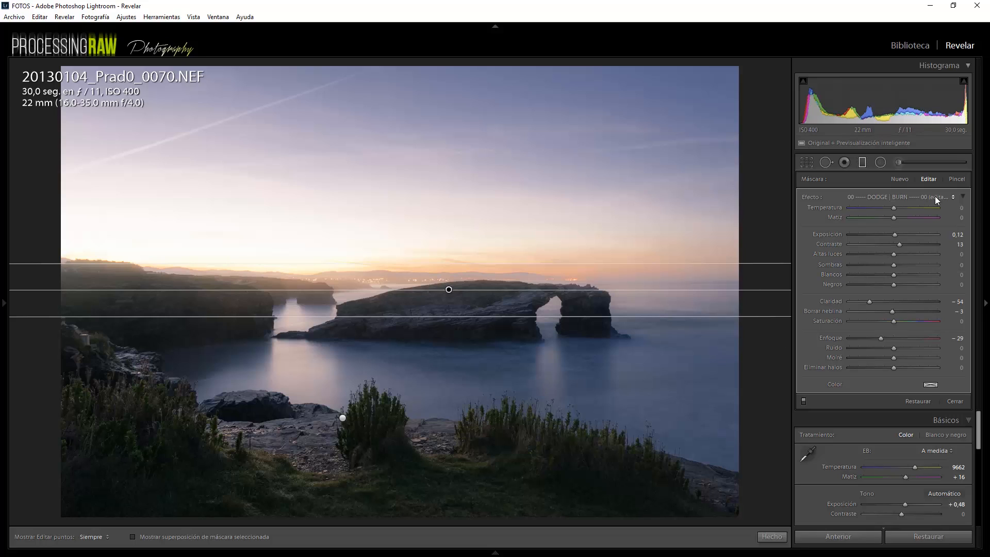
Save the horizon filter's current settings as a new effect preset named prueba and check it in the preset list
left_click(951, 197)
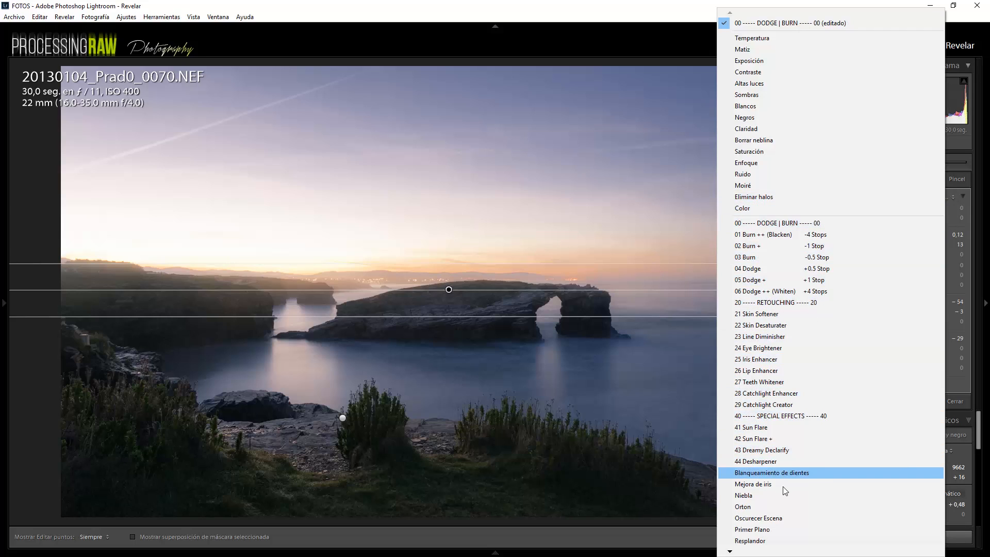
mouse_move(731, 552)
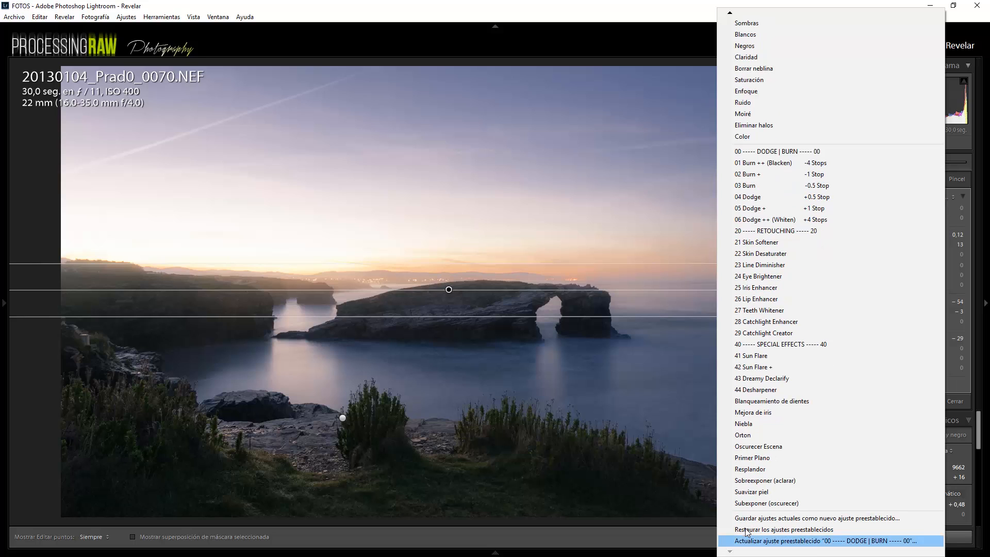
left_click(782, 518)
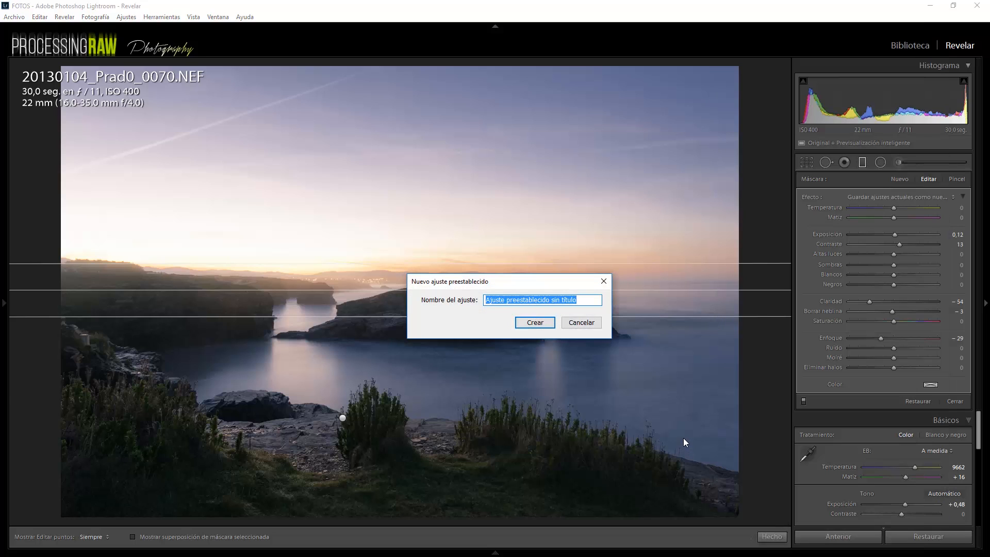
type("prueba")
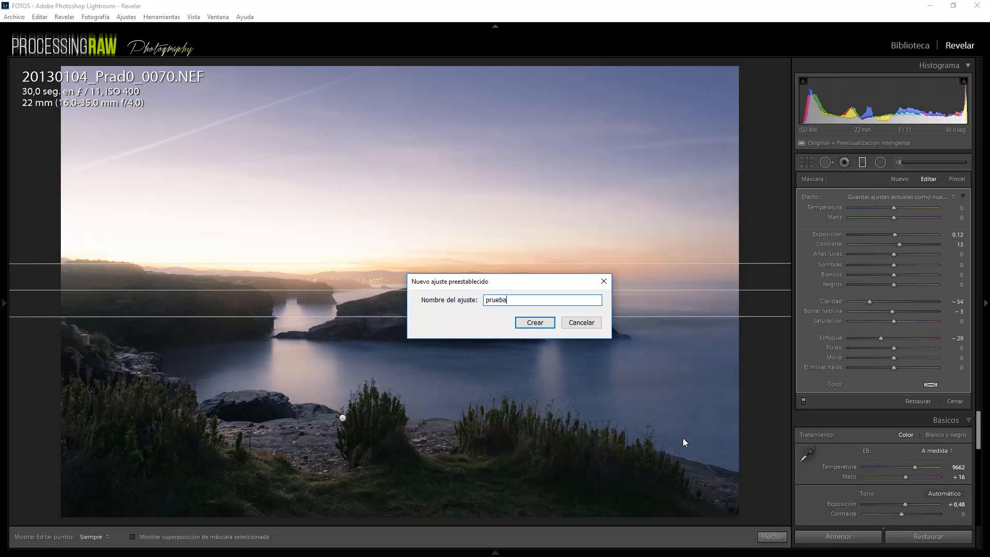
key("Return")
left_click(866, 197)
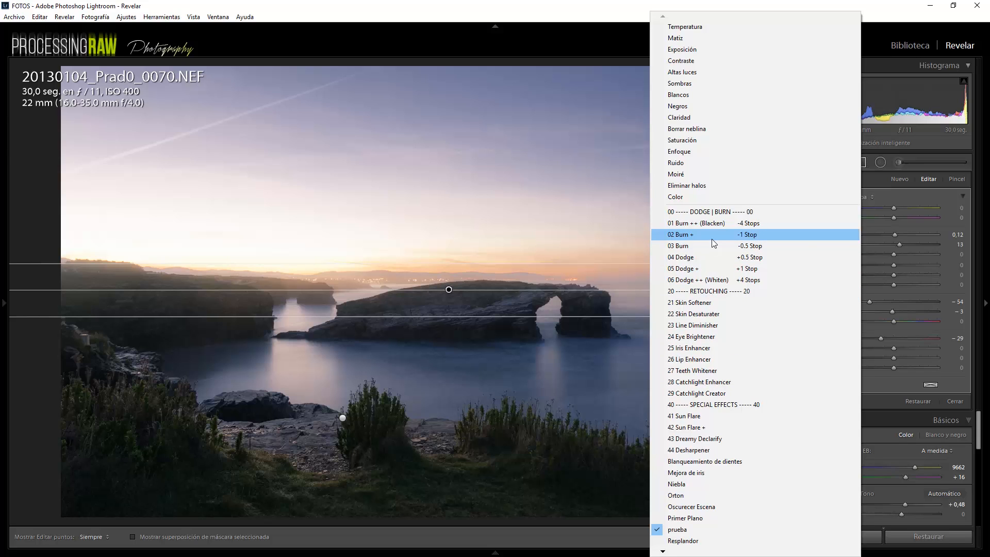
left_click(878, 181)
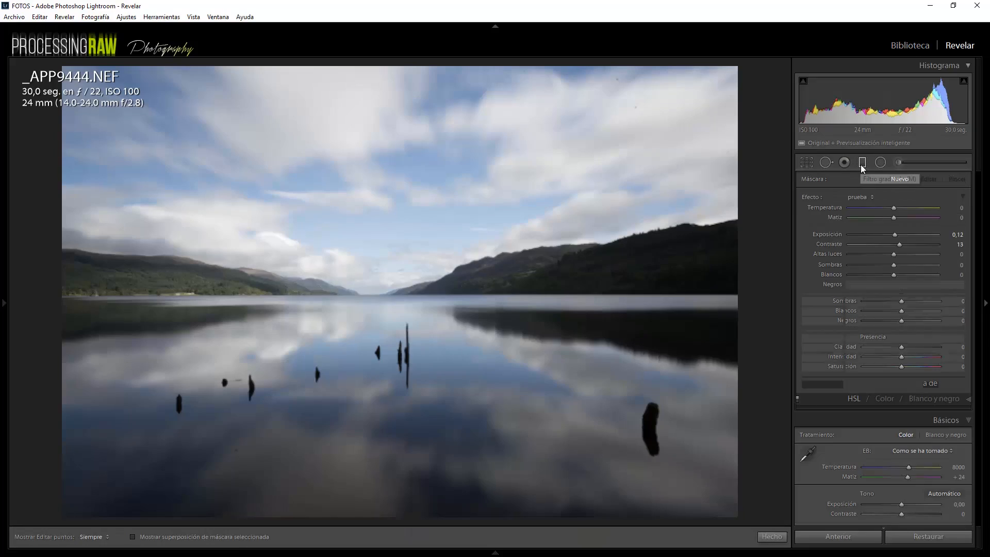
Add a graduated filter from the sky down across the lake horizon with exposure −0.73, contrast 13 and clarity 13, checking its mask overlay
left_click(372, 296)
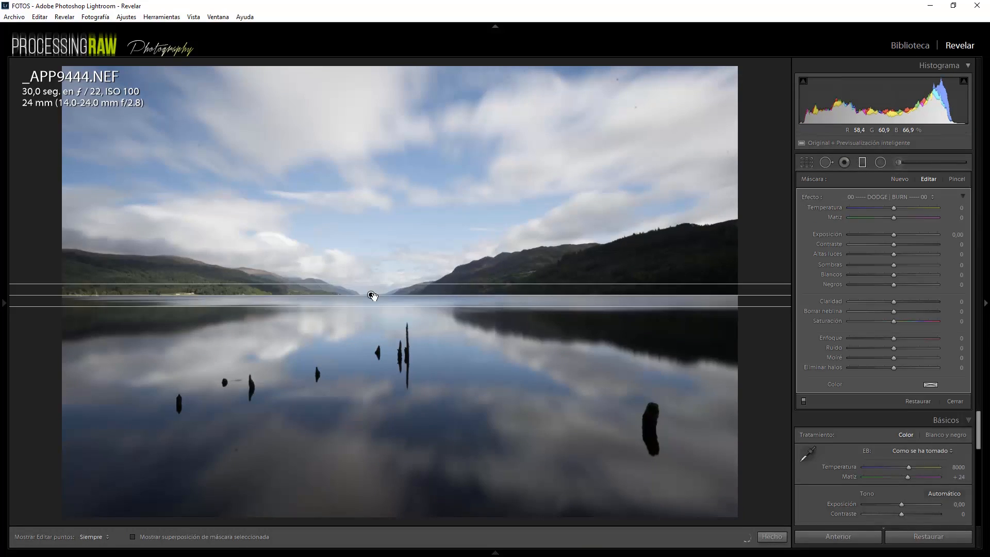
key("Delete")
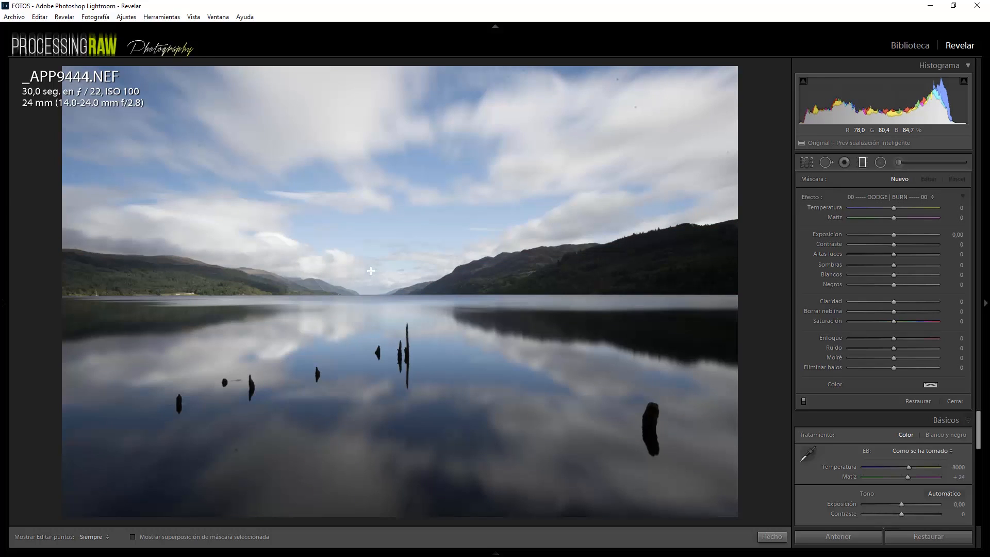
left_click_drag(372, 265, 373, 317)
left_click_drag(893, 234, 888, 237)
key("o")
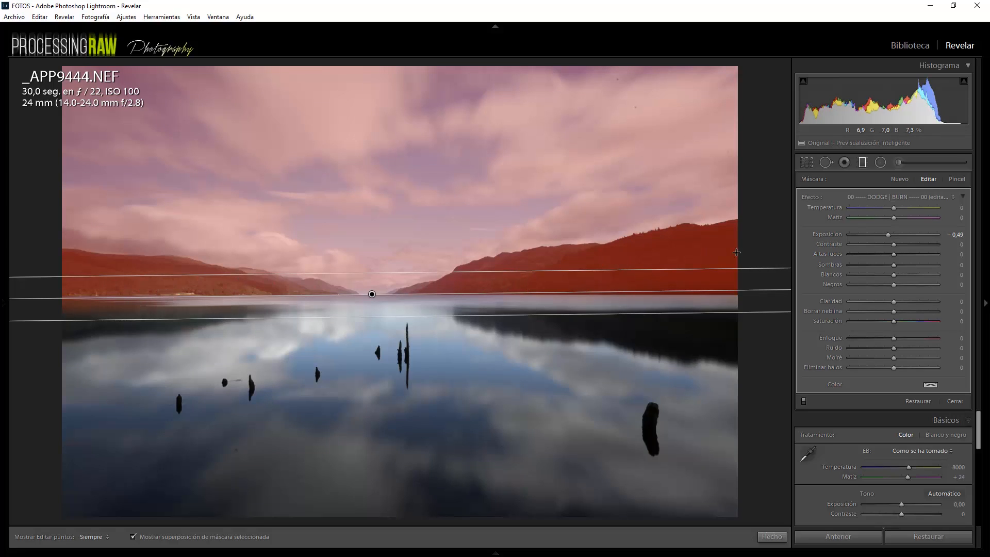
key("o")
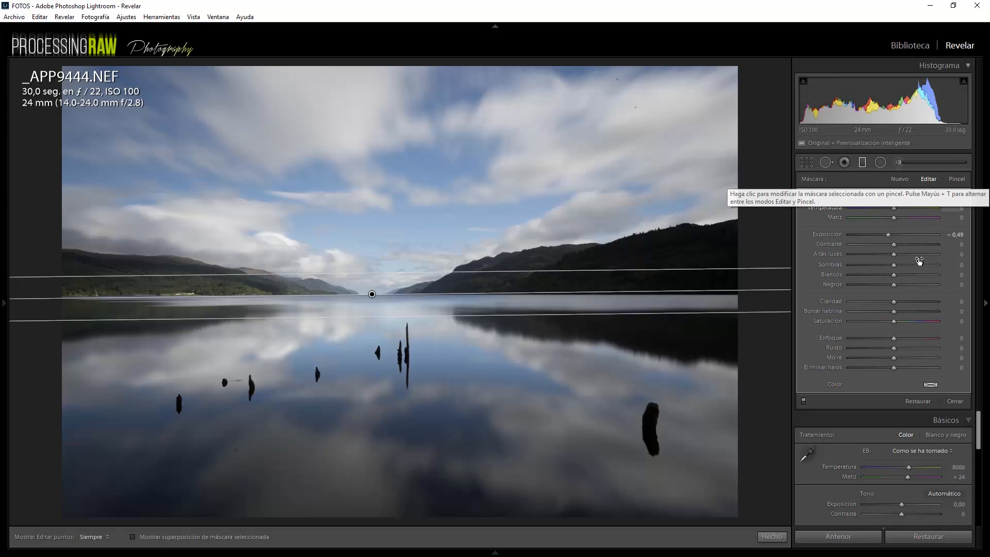
left_click_drag(889, 236, 896, 244)
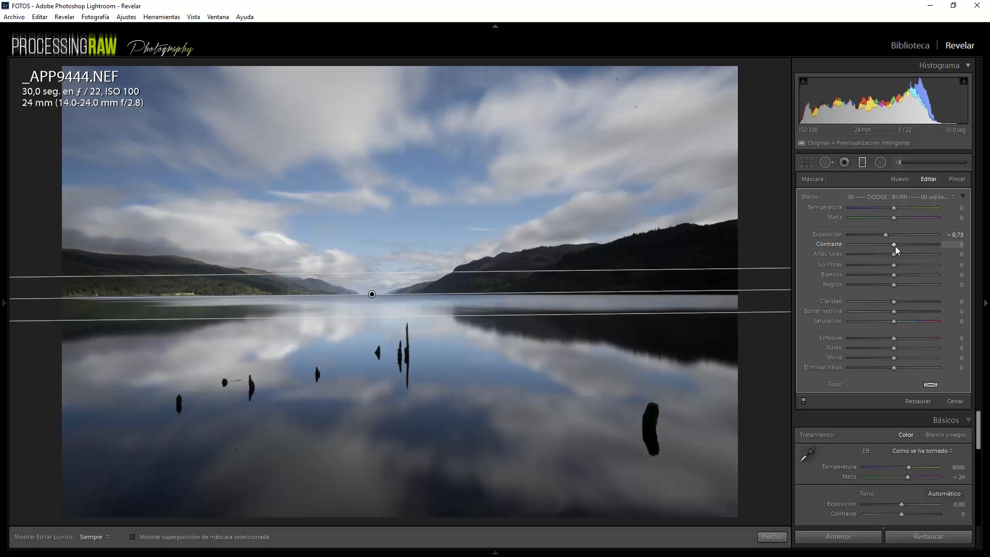
left_click_drag(895, 303, 906, 283)
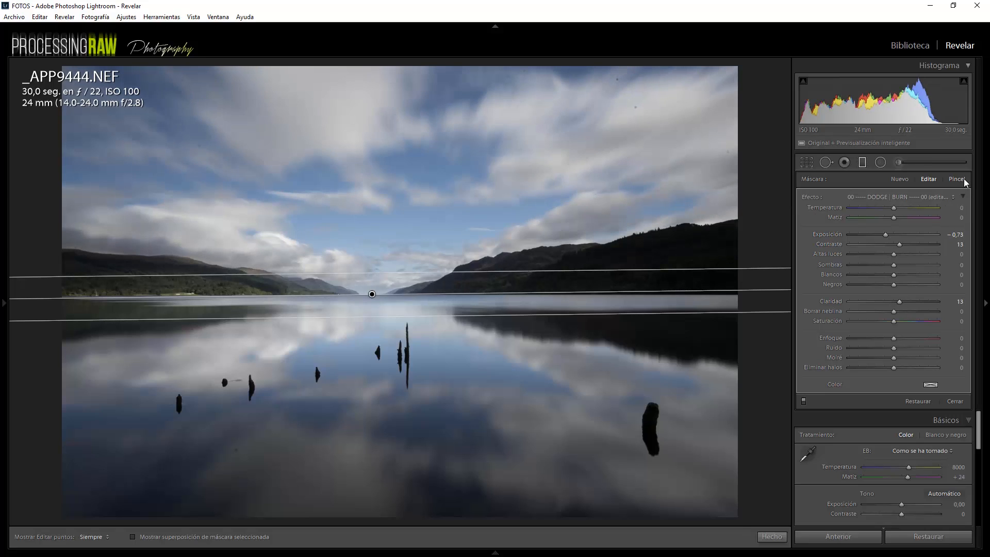
Switch the graduated filter to brush editing, paint a test stroke across the lake and show the mask overlay
left_click(957, 180)
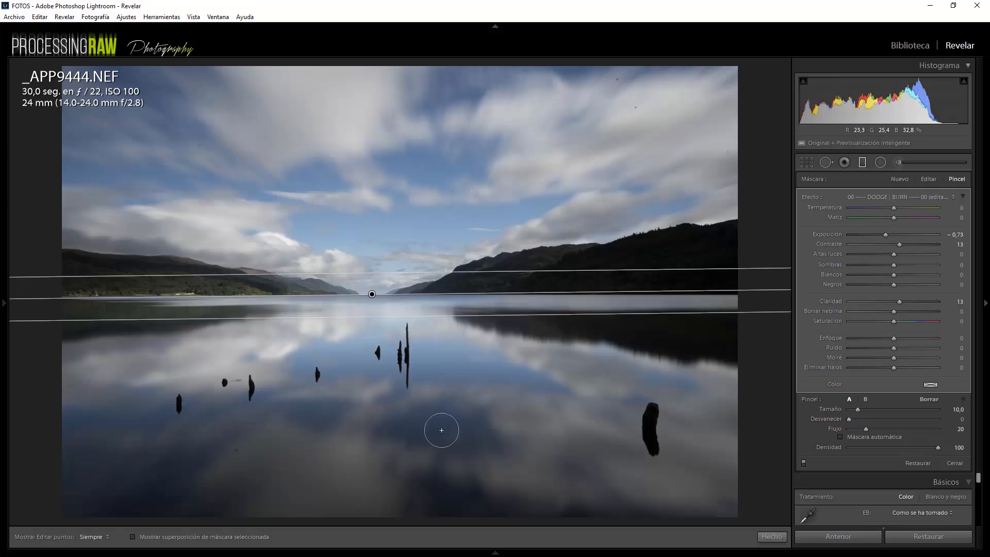
key("h")
key("o")
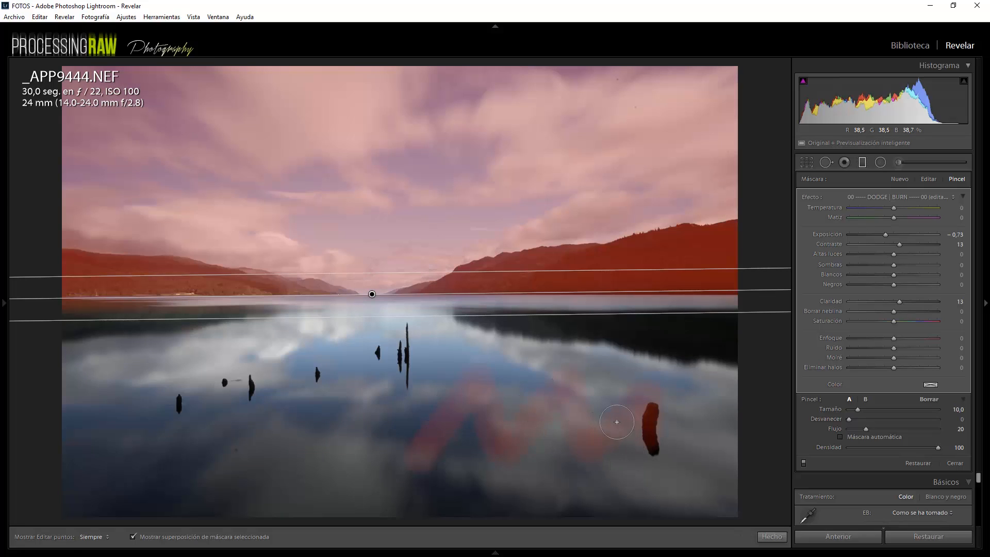
Undo the test stroke on the lake, try another zigzag brush stroke over the water and undo it too
key("ctrl+z")
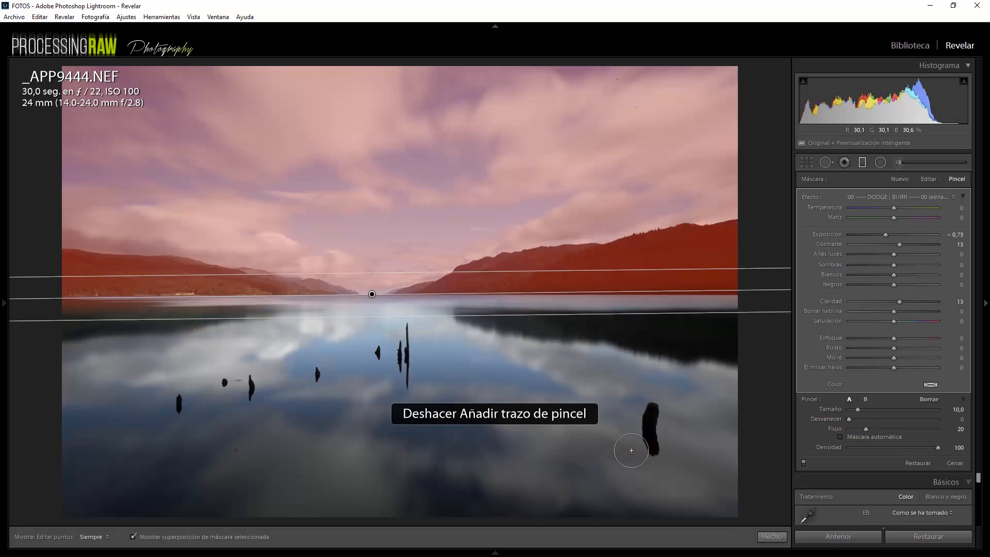
left_click_drag(348, 469, 407, 421)
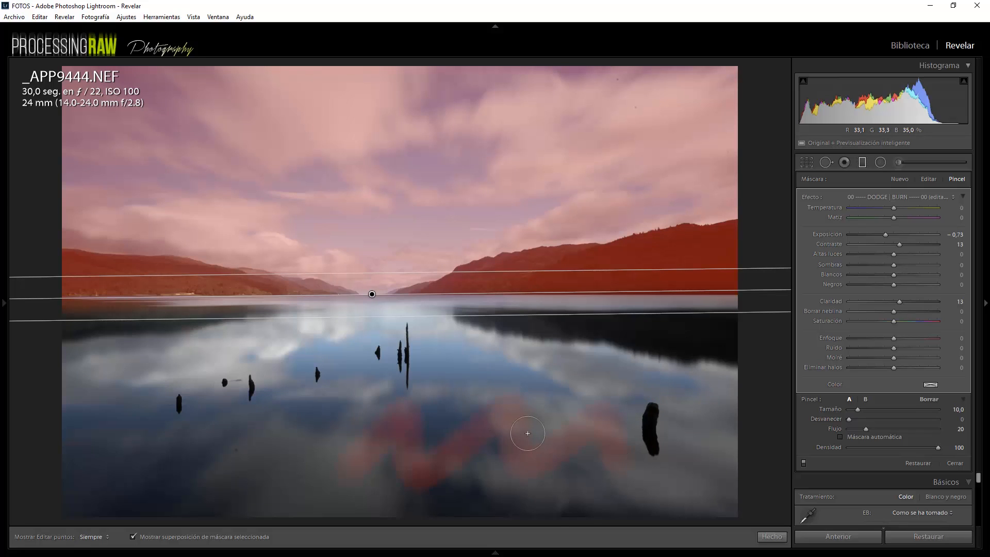
key("ctrl+z")
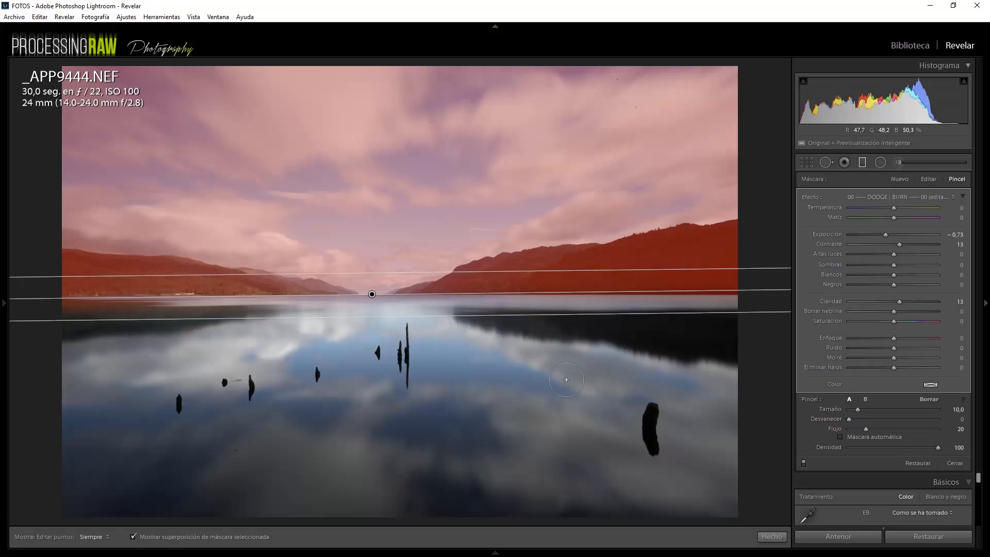
Erase the filter mask from the lower slope of the right-hand hill using the erase brush at size 10
key("alt")
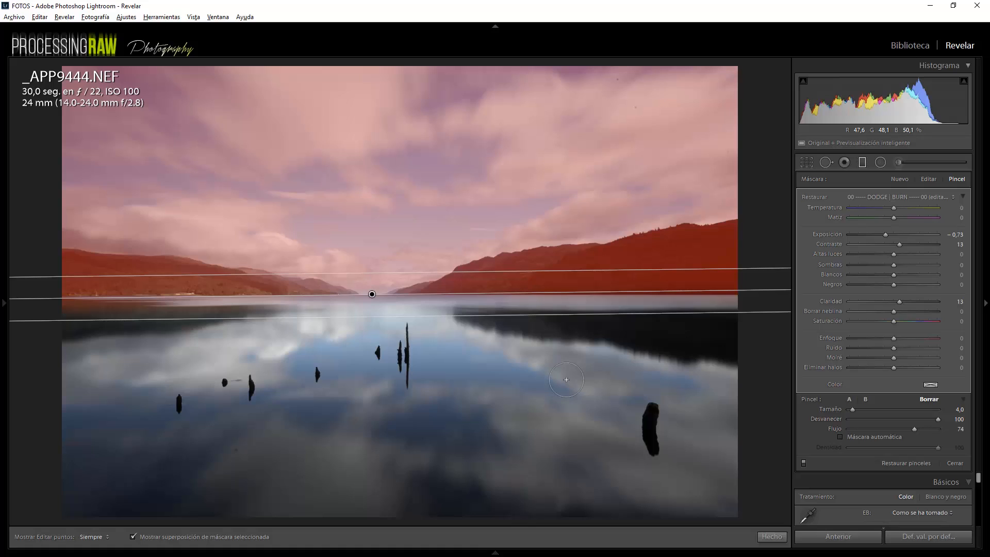
left_click(928, 399)
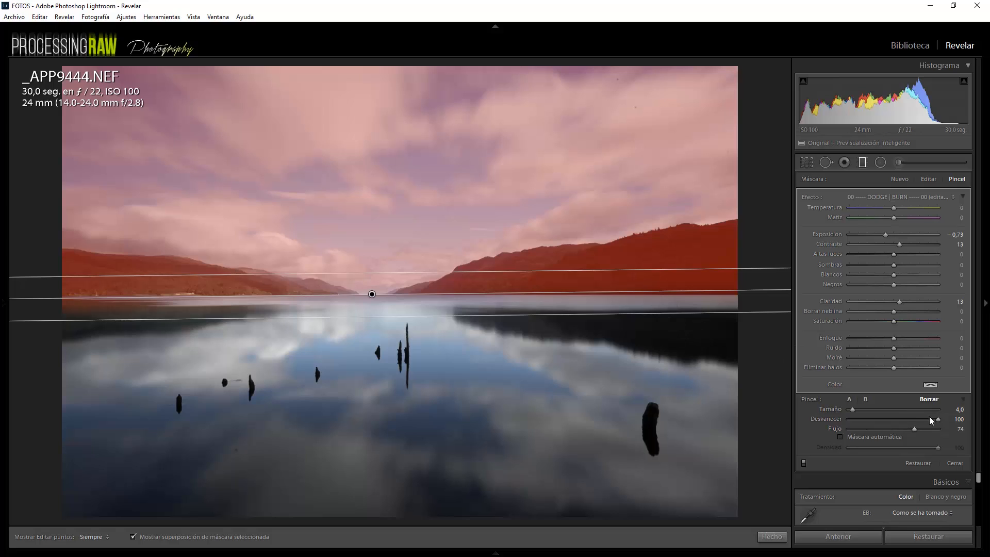
key("h")
mouse_move(735, 274)
left_mouse_down()
mouse_move(649, 290)
mouse_move(727, 273)
mouse_move(677, 275)
mouse_move(570, 299)
left_mouse_up()
mouse_move(481, 302)
left_mouse_down()
mouse_move(639, 284)
mouse_move(665, 264)
left_mouse_up()
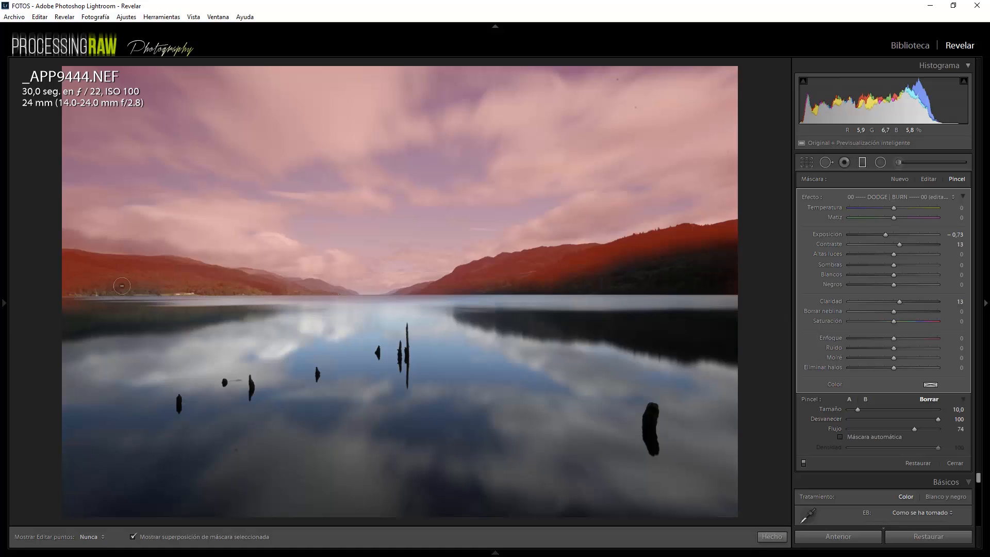
Erase the filter mask along the left-hand shoreline and farther along the base of the right-hand hill
left_click_drag(121, 285, 115, 284)
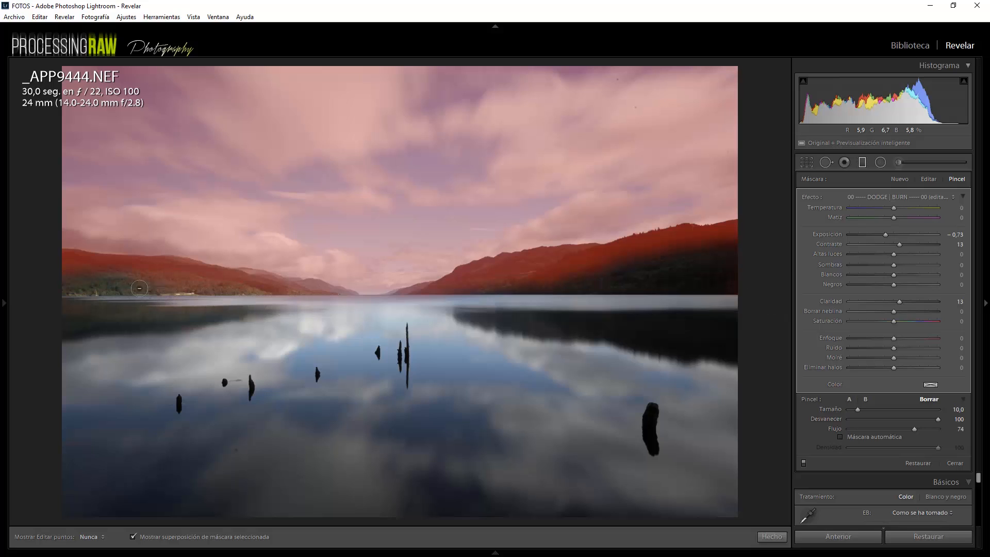
mouse_move(123, 284)
left_mouse_down()
mouse_move(61, 275)
mouse_move(99, 277)
left_mouse_up()
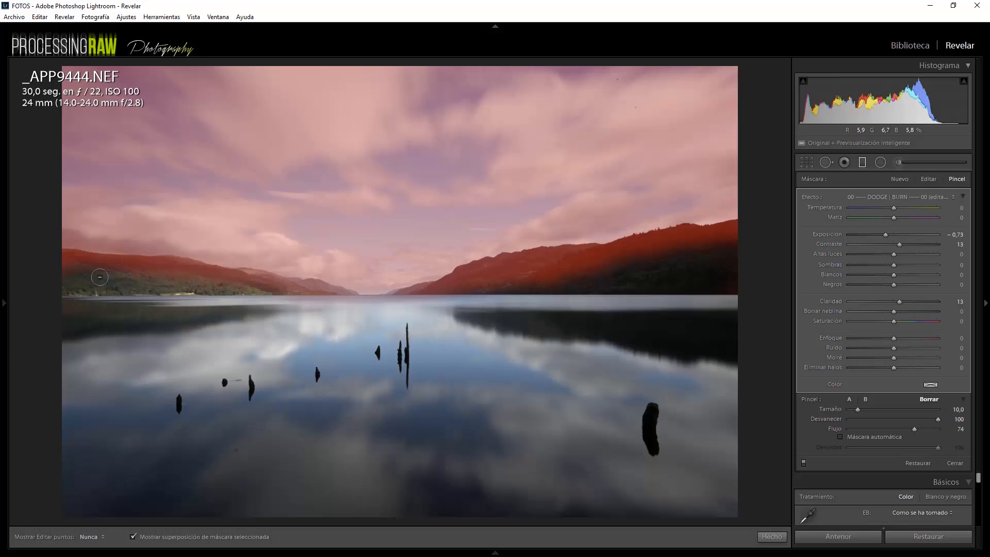
mouse_move(536, 283)
left_mouse_down()
mouse_move(531, 273)
mouse_move(489, 288)
mouse_move(563, 285)
left_mouse_up()
key("h")
key("h")
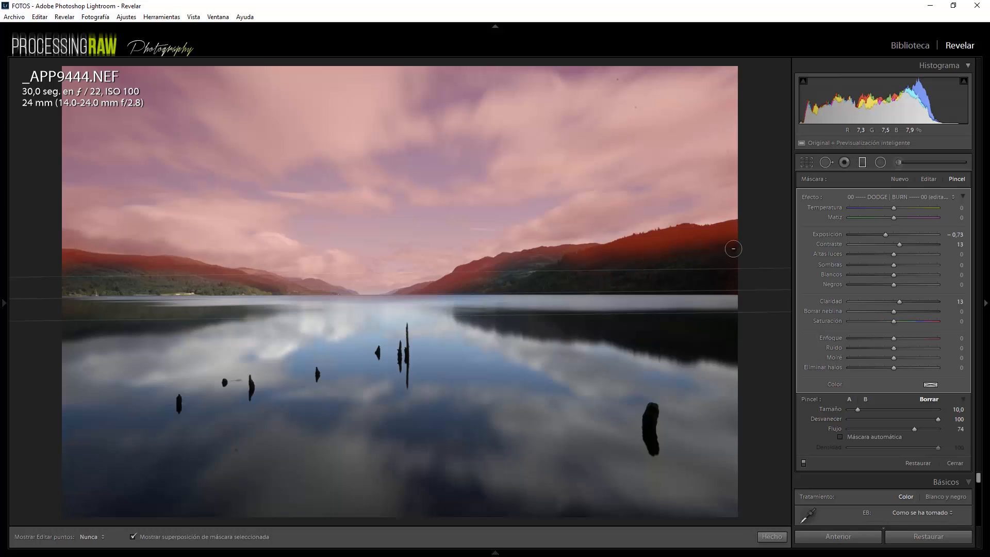